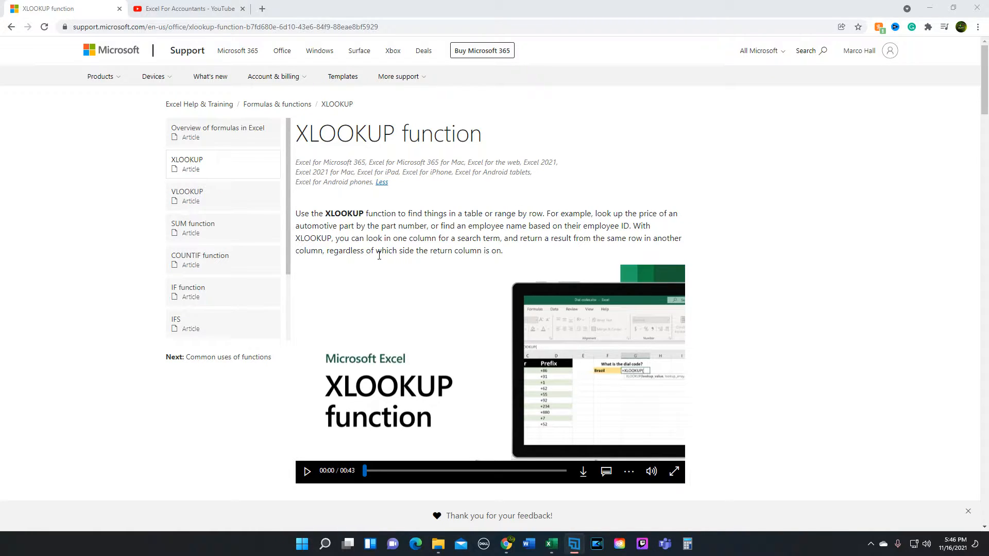
- Read through the XLOOKUP support article, covering the introduction, the syntax and argument table, and the first examples
scroll(379, 255, down, 1)
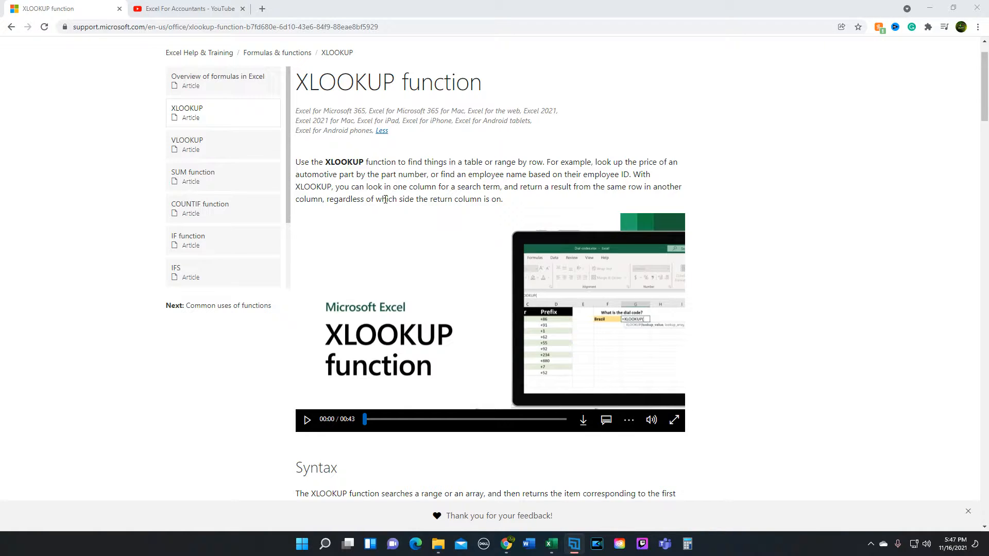
scroll(402, 227, down, 1)
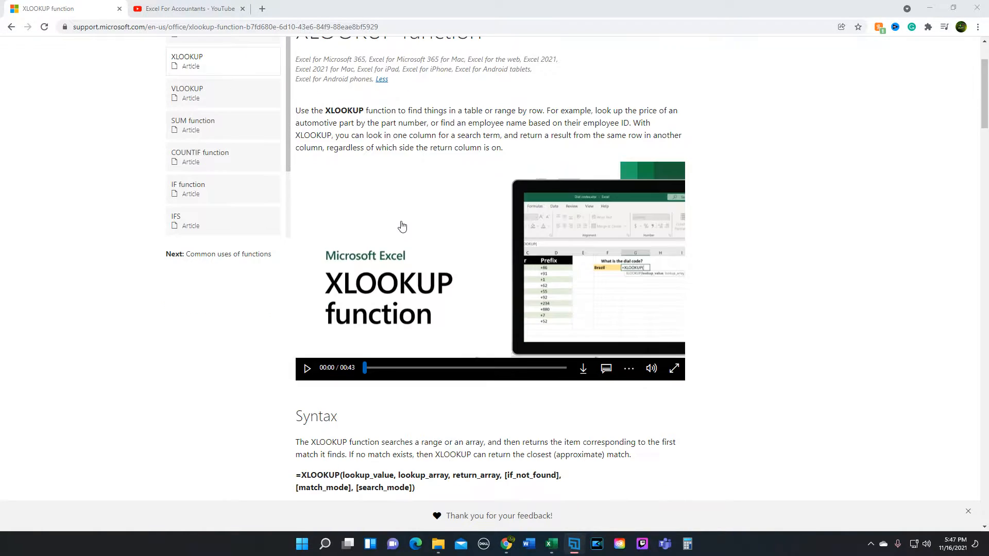
scroll(402, 226, down, 2)
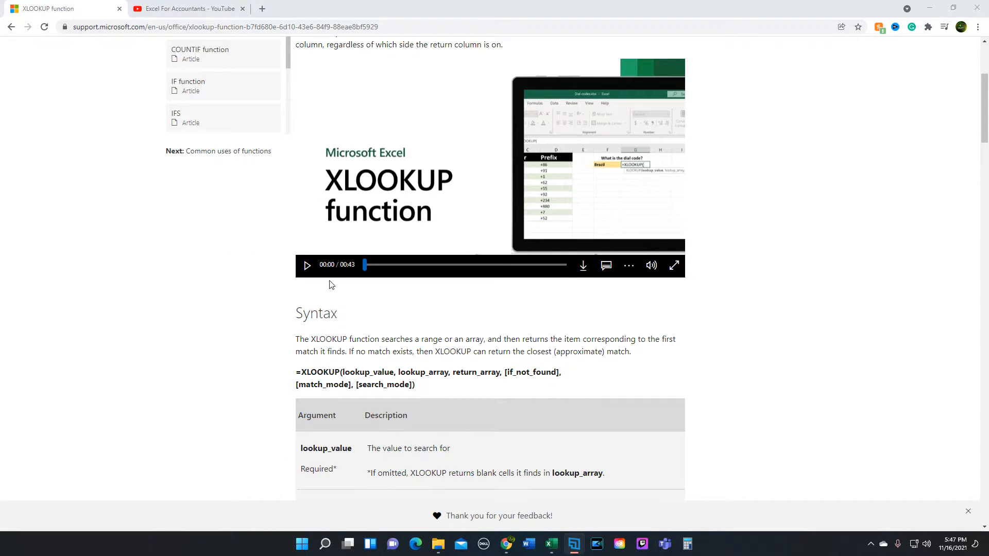
scroll(290, 299, down, 3)
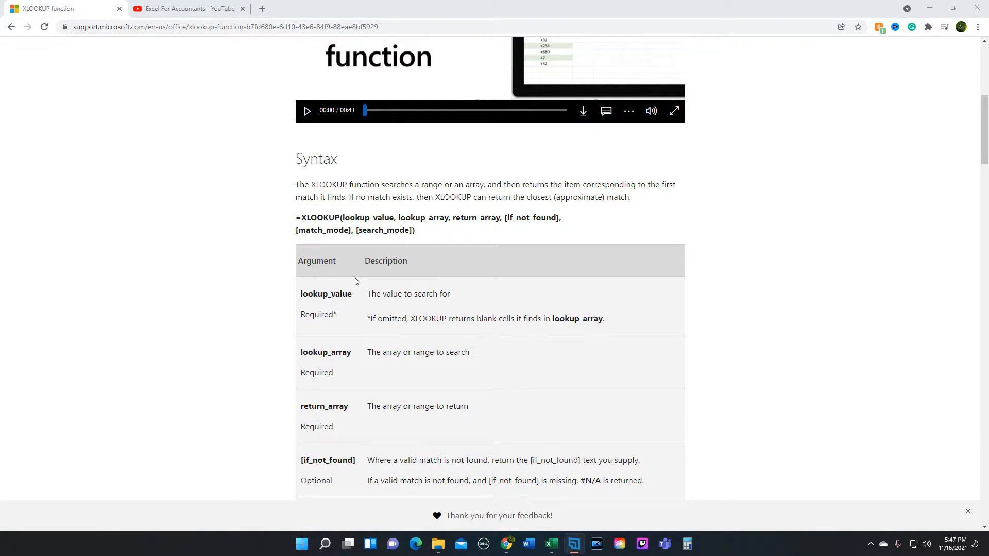
scroll(357, 273, down, 1)
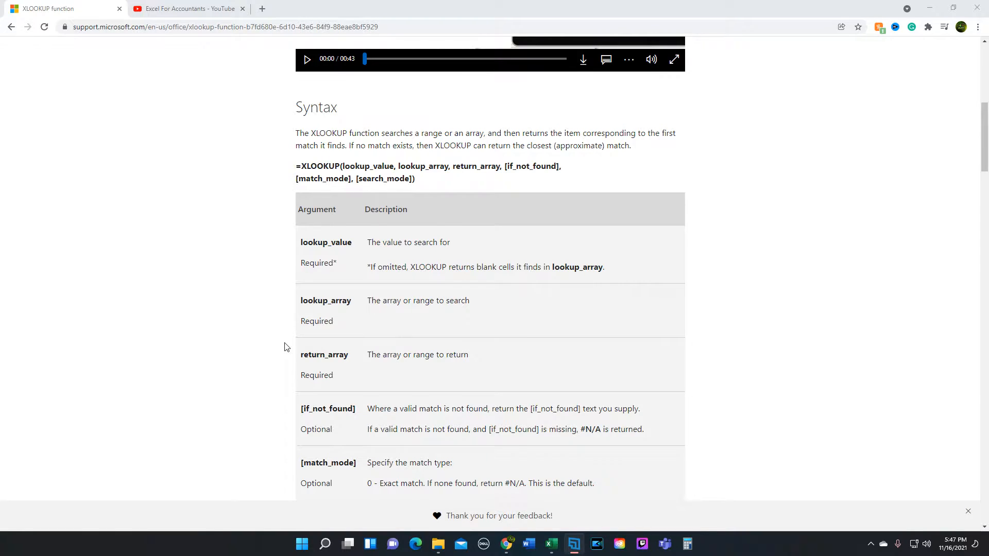
scroll(287, 346, down, 1)
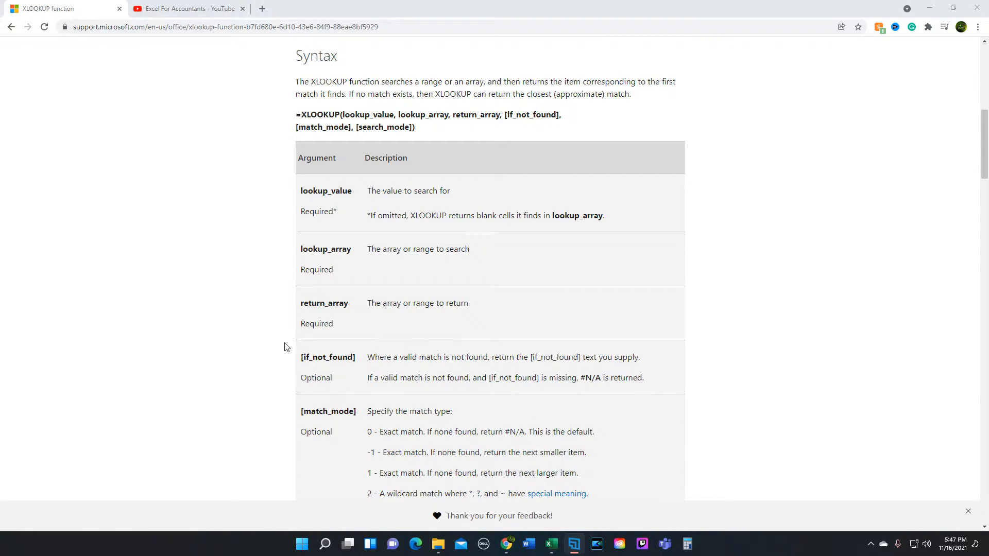
scroll(287, 347, down, 1)
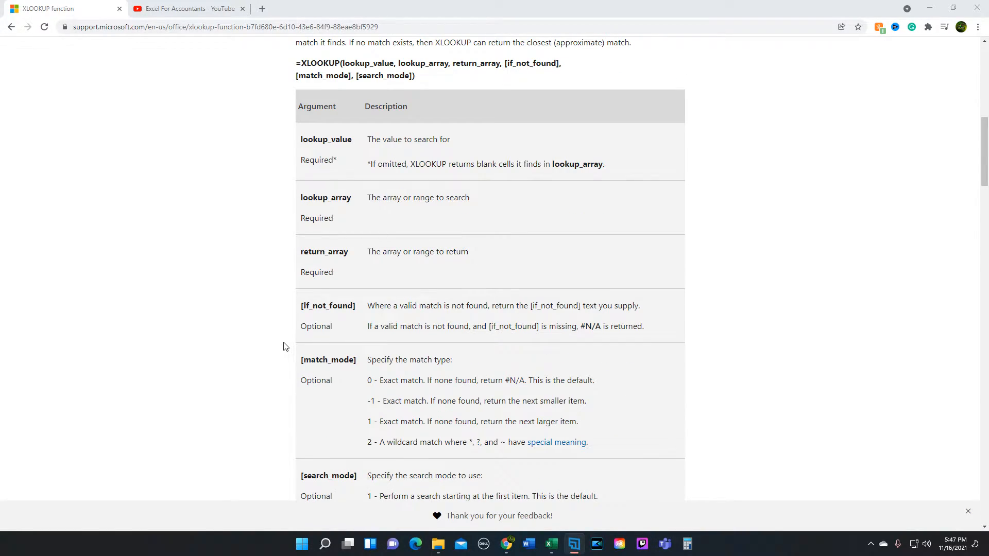
scroll(285, 347, down, 1)
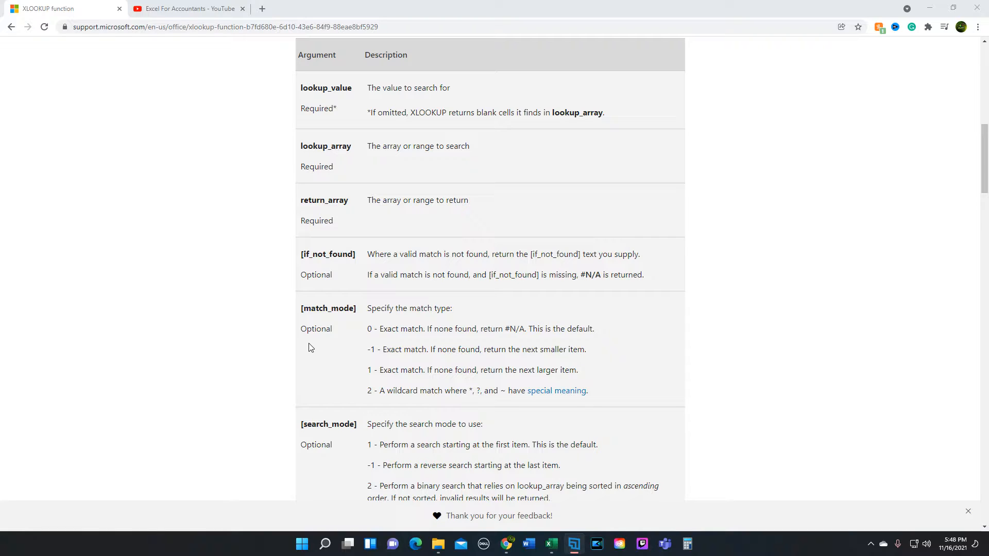
double_click(503, 390)
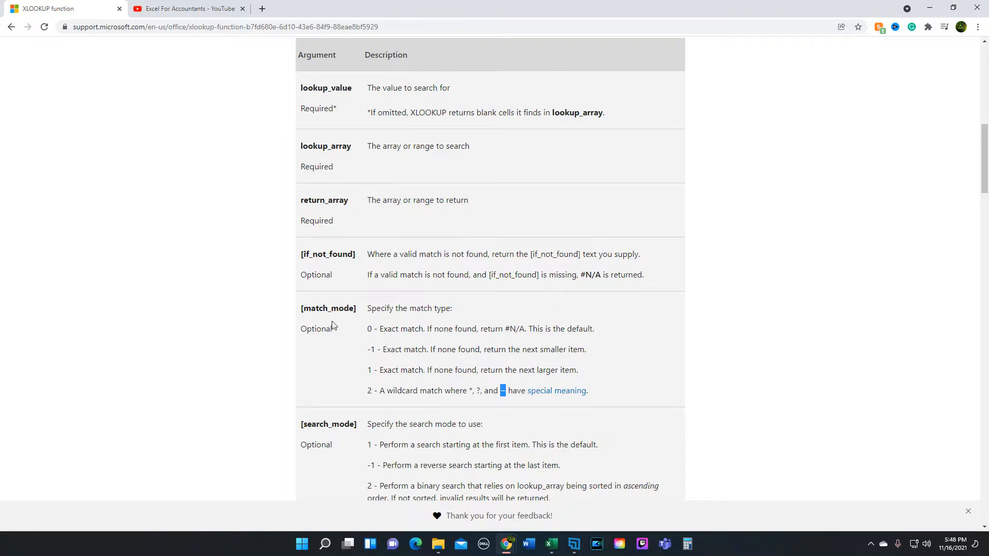
scroll(332, 325, down, 2)
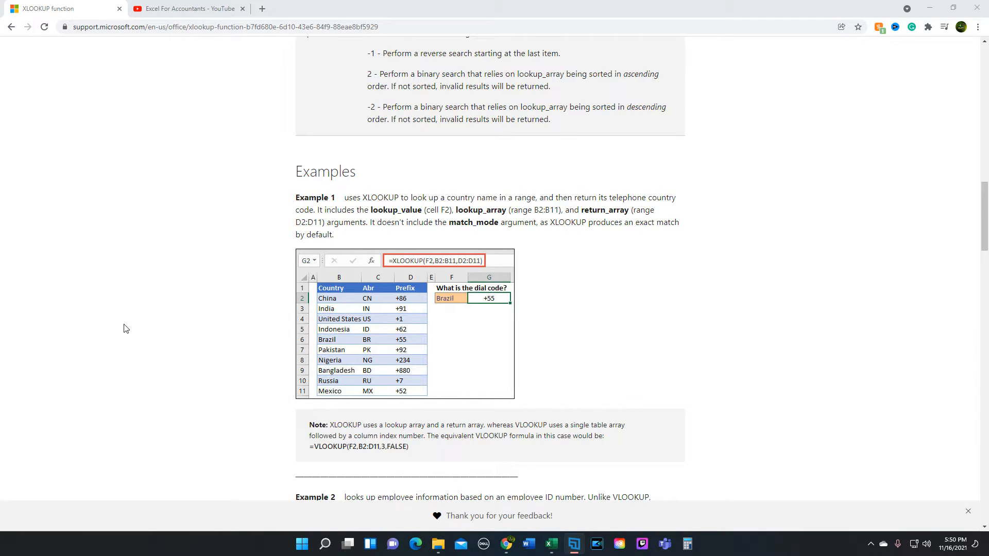
scroll(221, 325, down, 1)
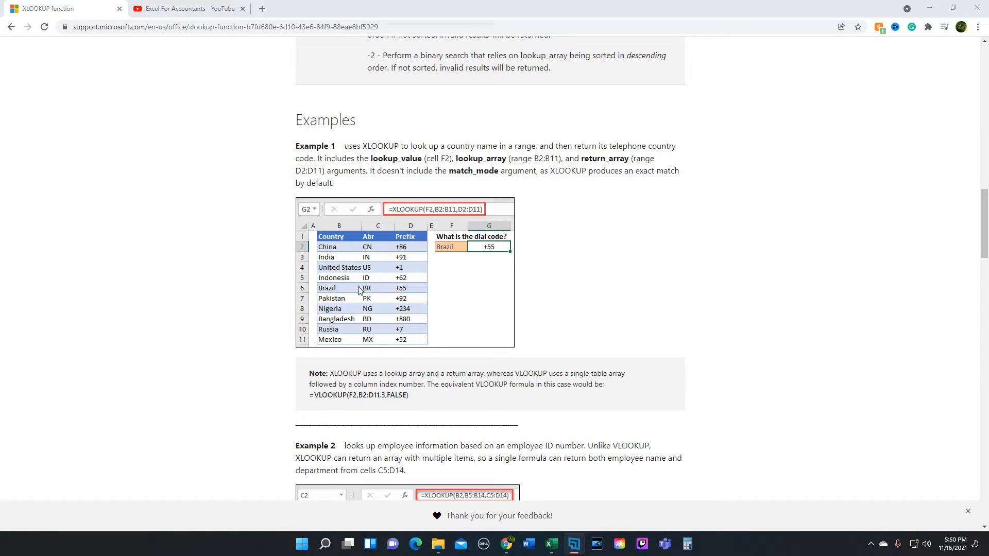
- Switch to the Xlookup Worksheet workbook in Excel and examine Example 1's country table, dial code lookup and notes on the Basic Examples sheet
click(551, 544)
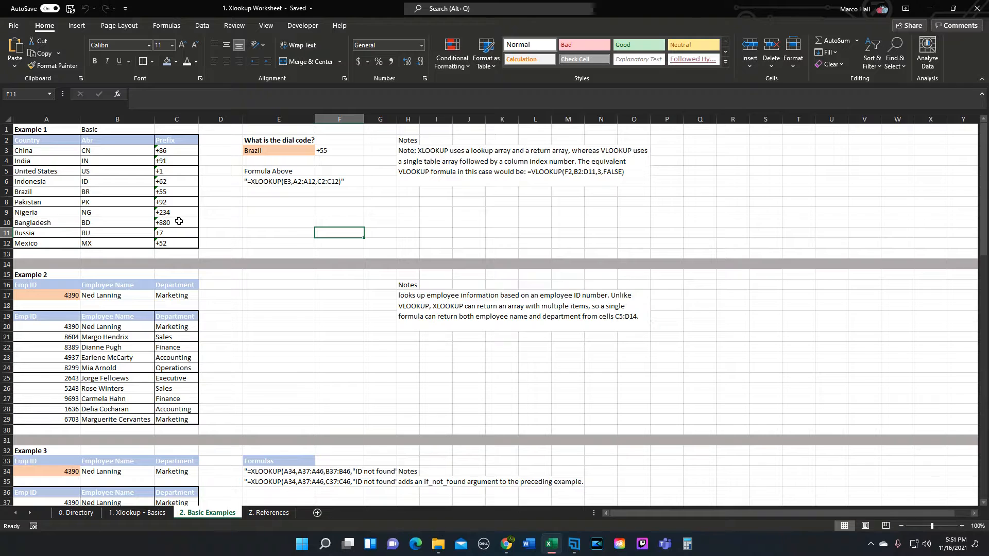
scroll(178, 221, down, 1)
ctrl+scroll(154, 219, up, 3)
scroll(150, 219, up, 2)
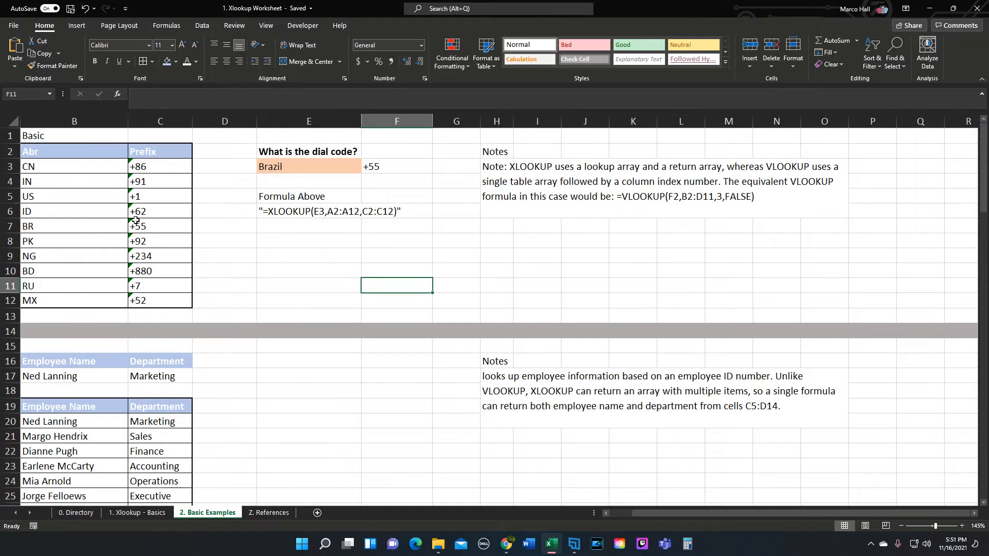
scroll(646, 502, left, 1)
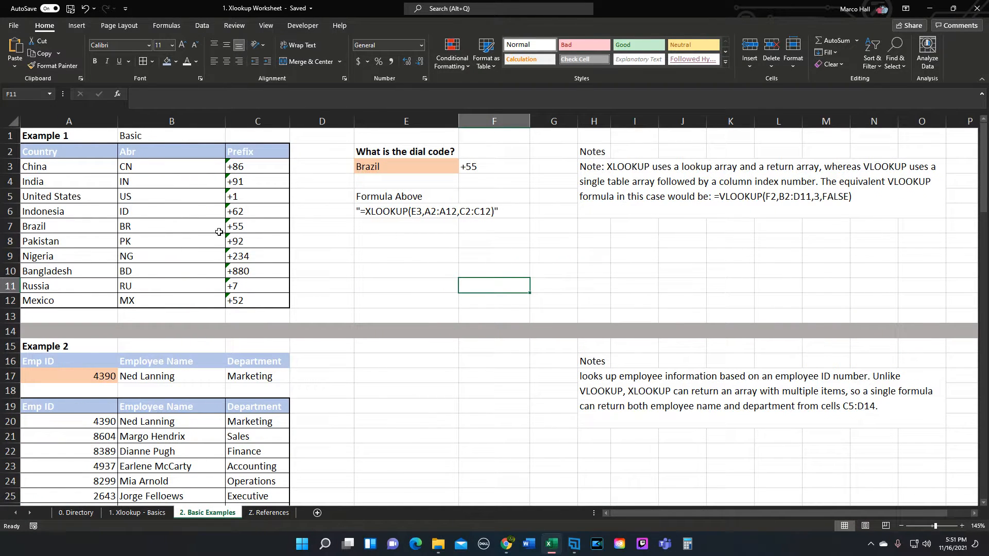
ctrl+scroll(160, 209, up, 3)
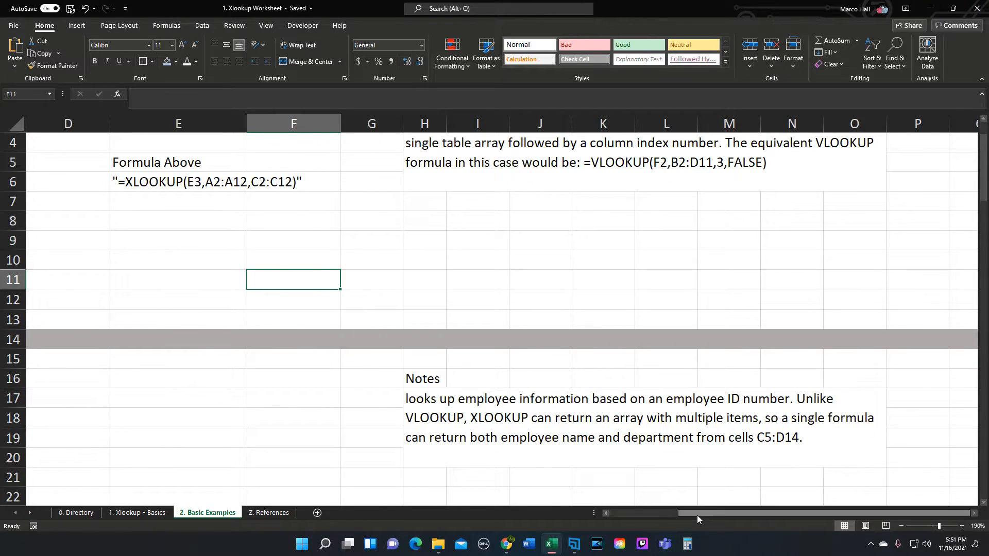
drag(697, 515, 184, 447)
scroll(196, 287, up, 1)
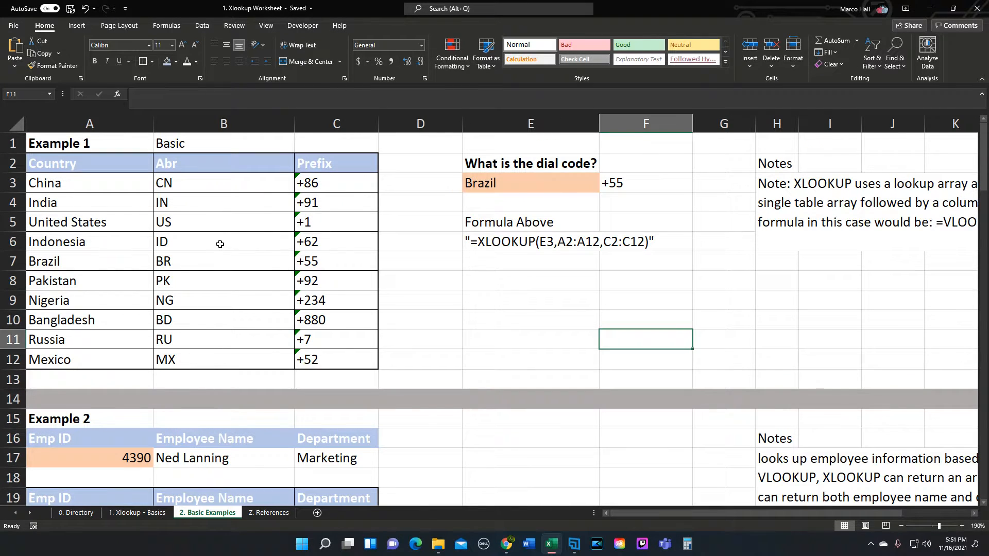
ctrl+scroll(220, 244, down, 1)
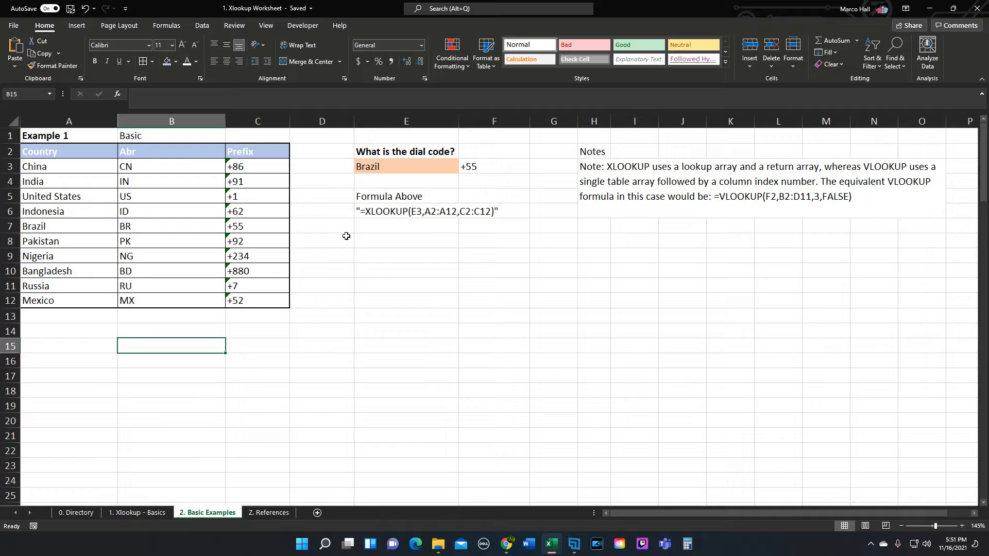
- Check the written-out formula in E6 and choose Nigeria as the lookup country in E3
click(375, 213)
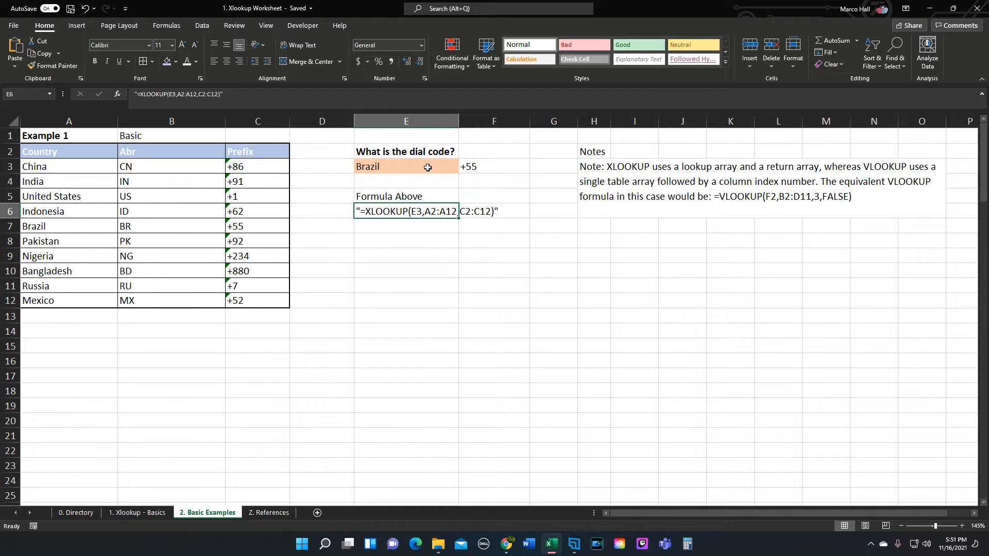
click(416, 166)
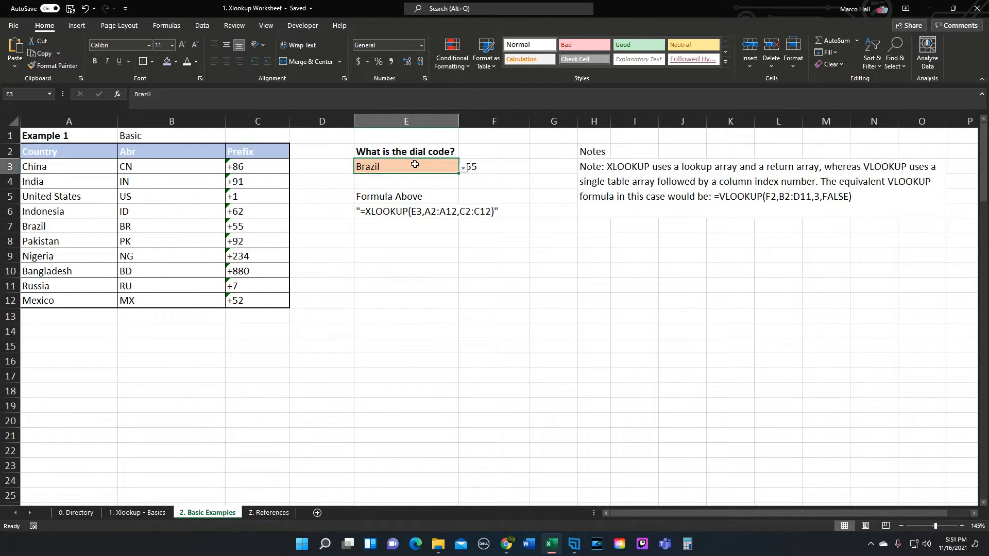
click(463, 168)
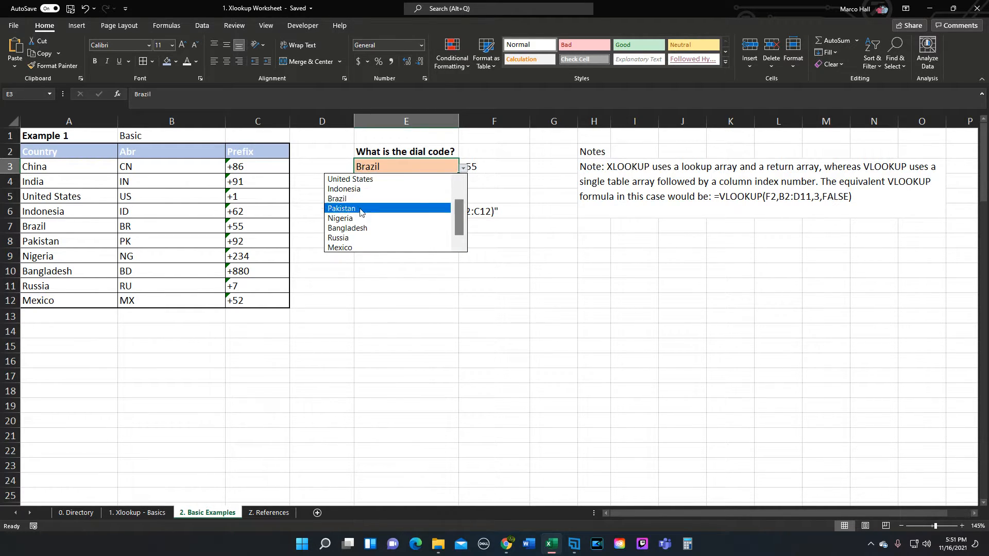
click(340, 218)
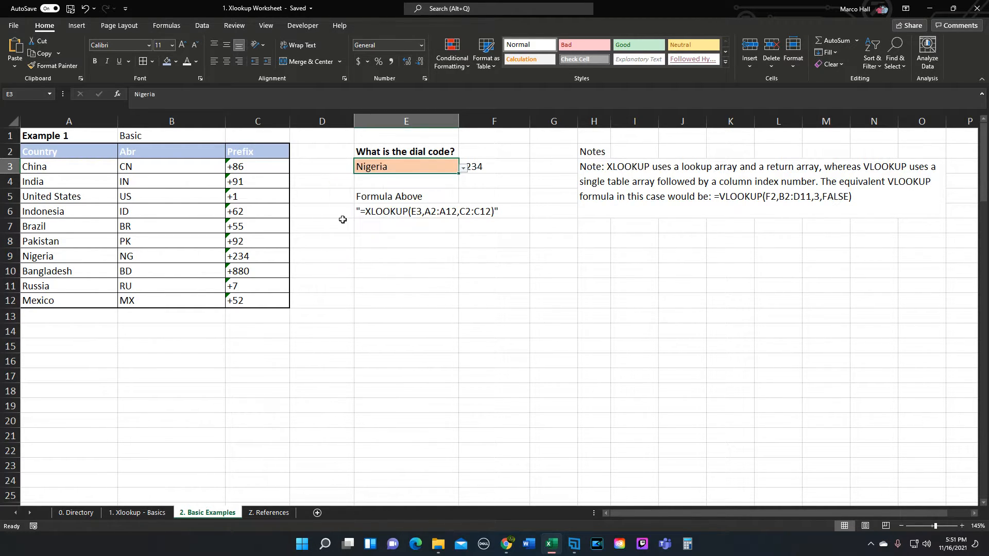
click(499, 184)
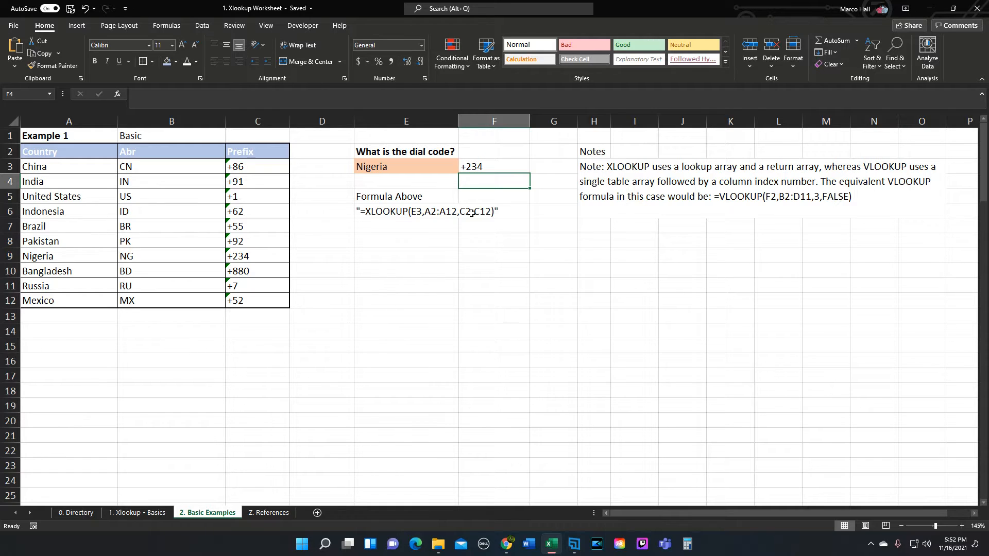
- Choose Bangladesh as the lookup country in E3
click(452, 168)
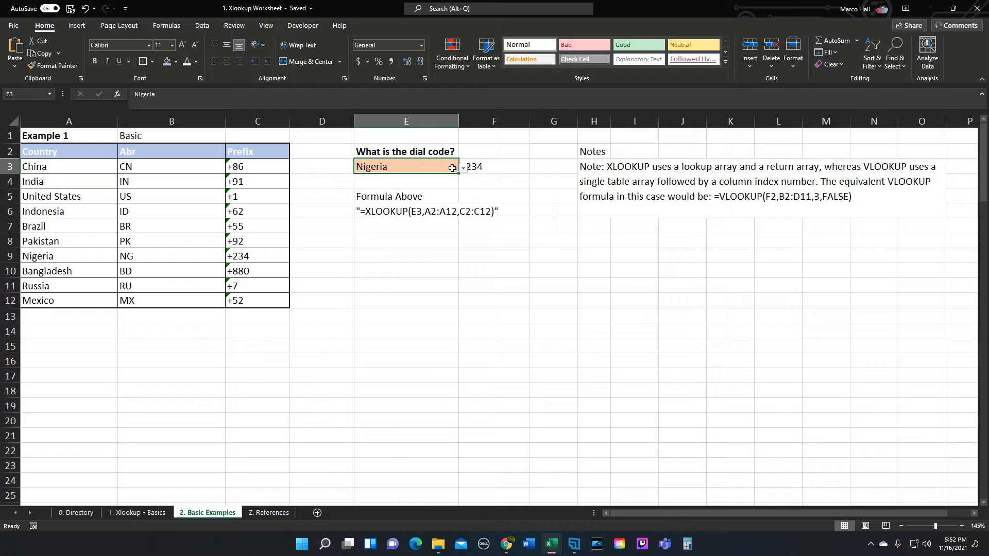
click(463, 168)
mouse_move(460, 219)
mouse_down()
mouse_move(460, 203)
mouse_move(457, 223)
mouse_up()
click(345, 248)
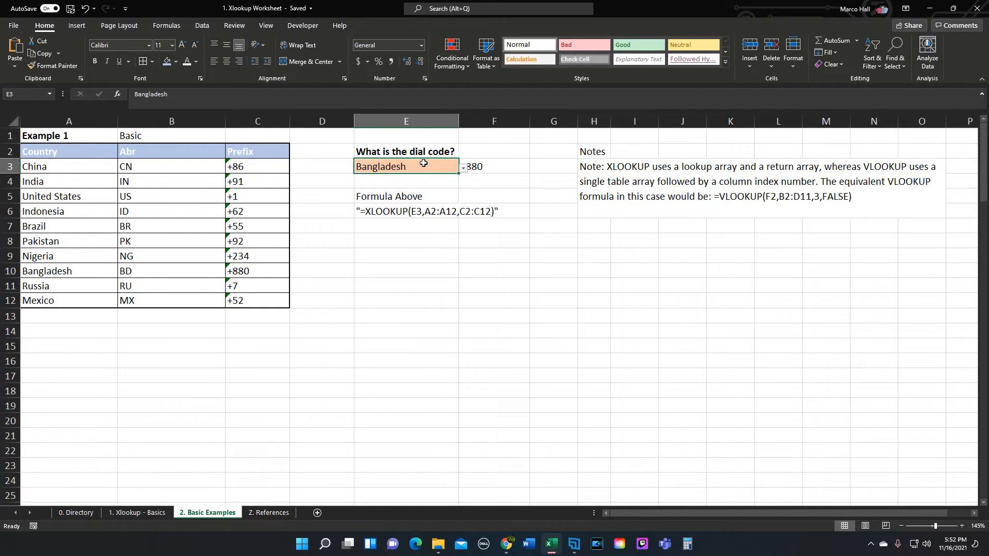
- Clear the country in E3 and add an empty string ("") as the if_not_found argument of the XLOOKUP formula in F3
key(Delete)
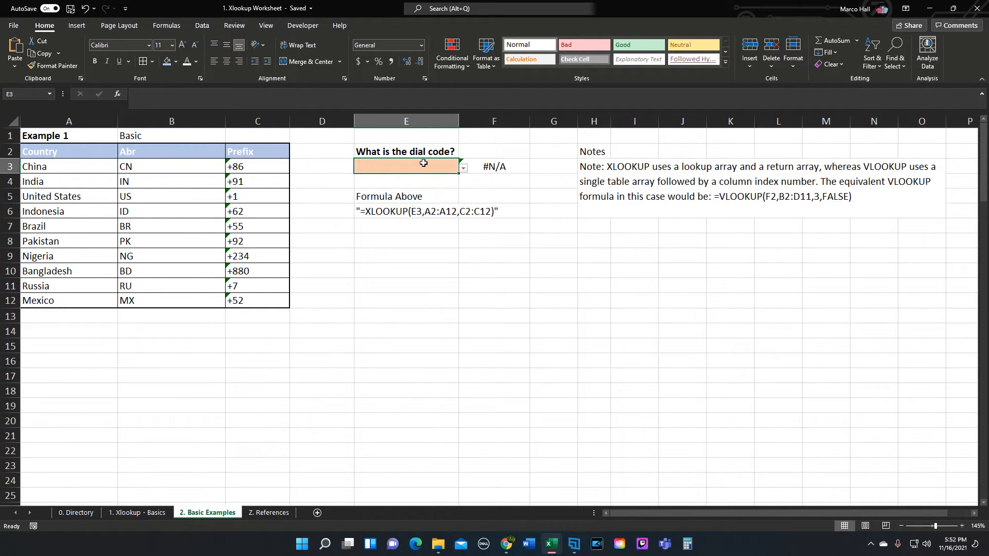
click(488, 165)
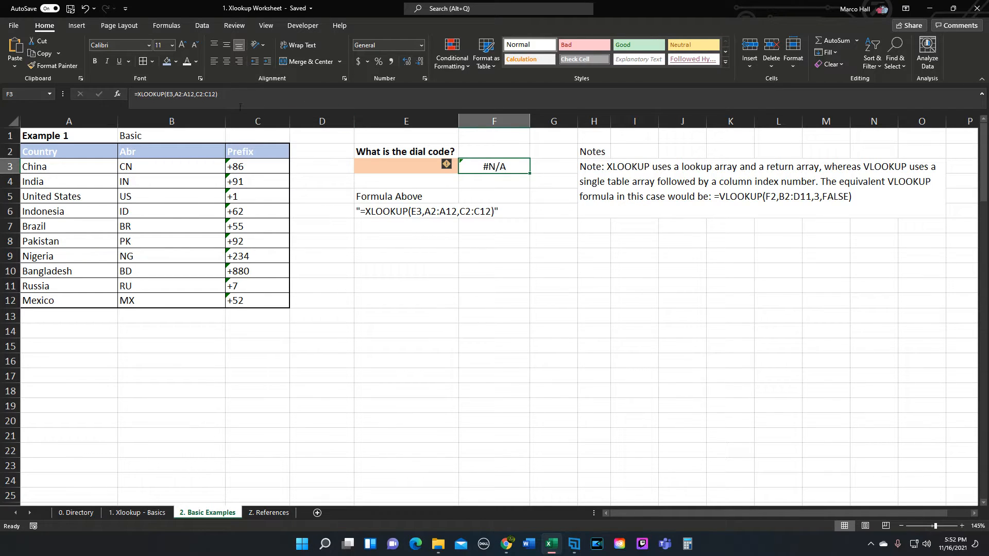
click(217, 94)
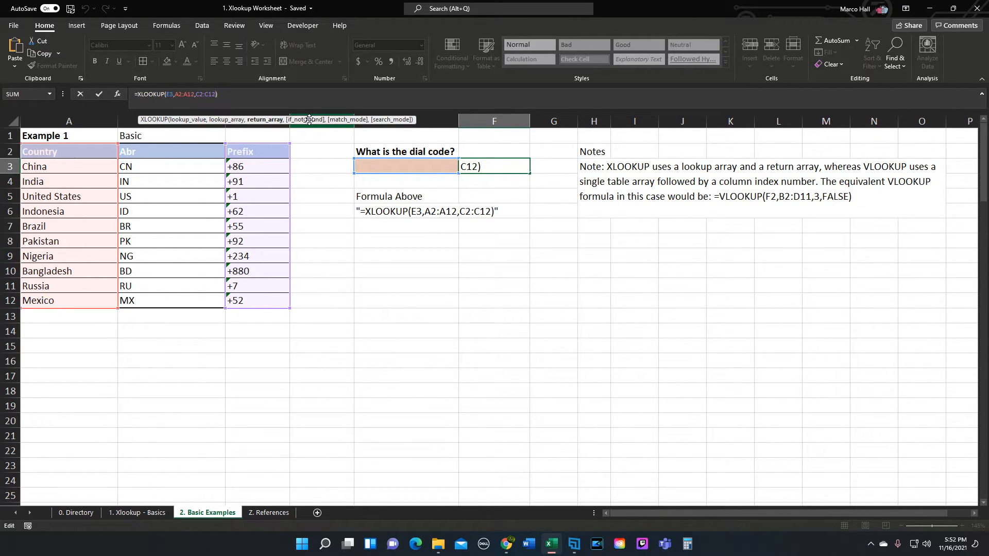
text(,")
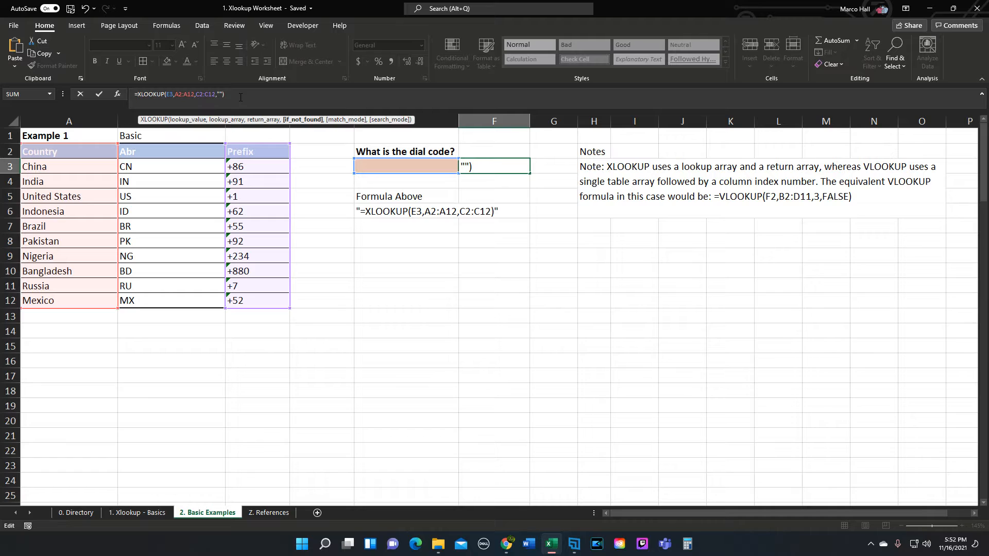
key(Return)
- Set the if_not_found text of the XLOOKUP formula in F3 to "Not Found" and reselect the cell
key(Up)
click(251, 95)
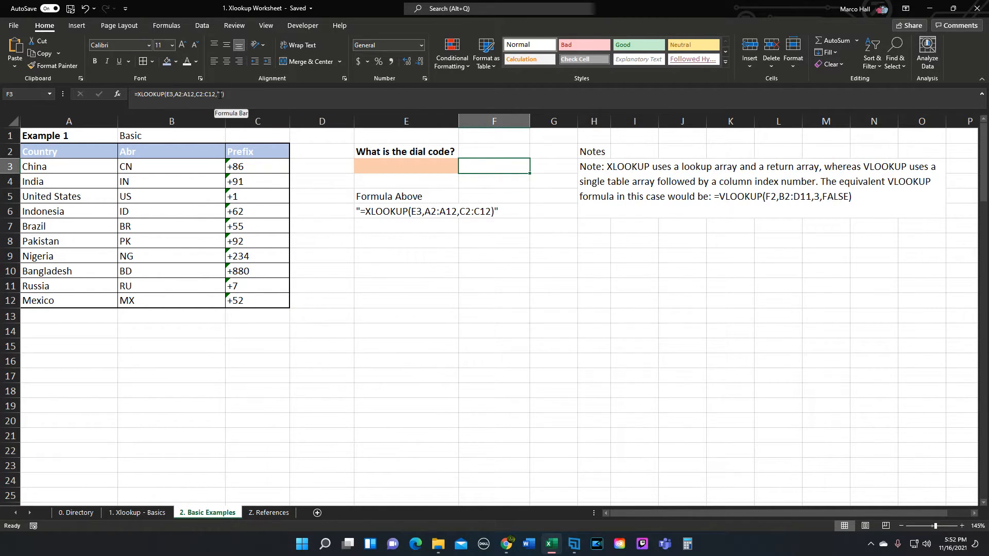
text(Not Found)
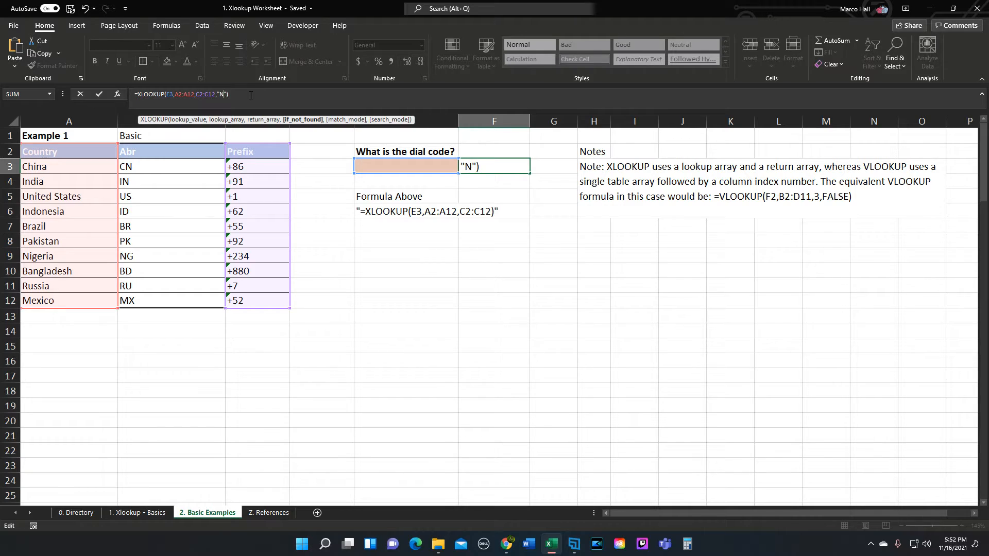
key(Return)
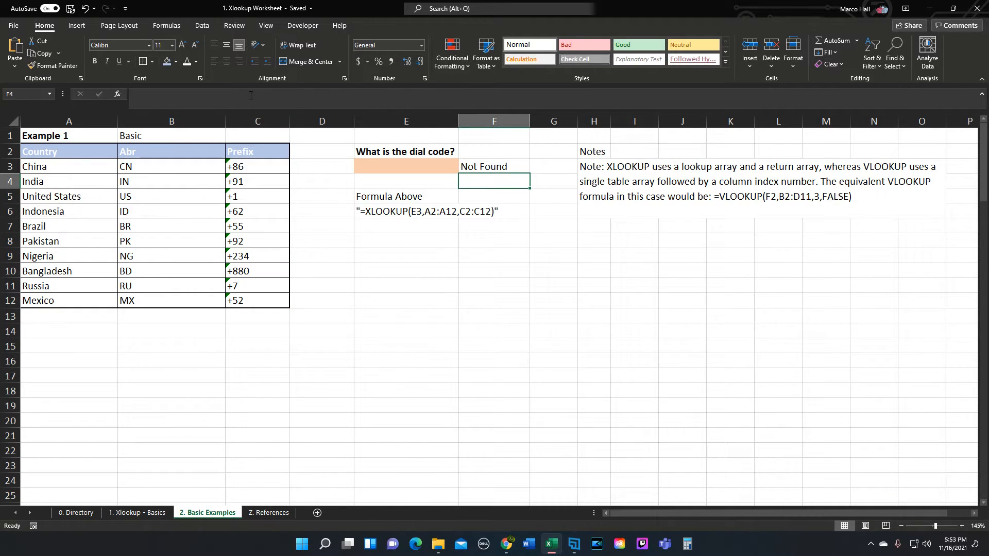
click(466, 168)
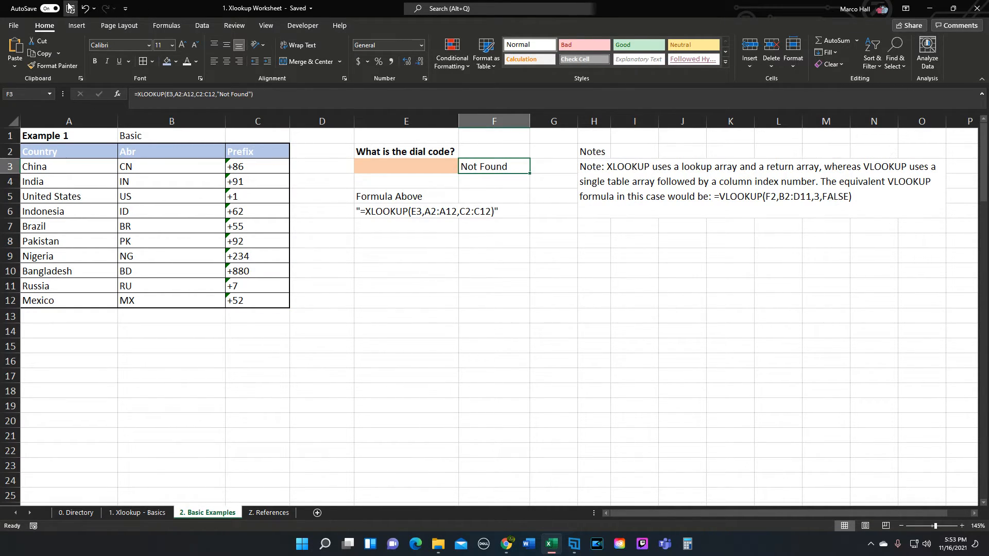
- Undo the two if_not_found edits to the formula in F3 and choose India as the lookup country in E3
click(87, 9)
click(87, 9)
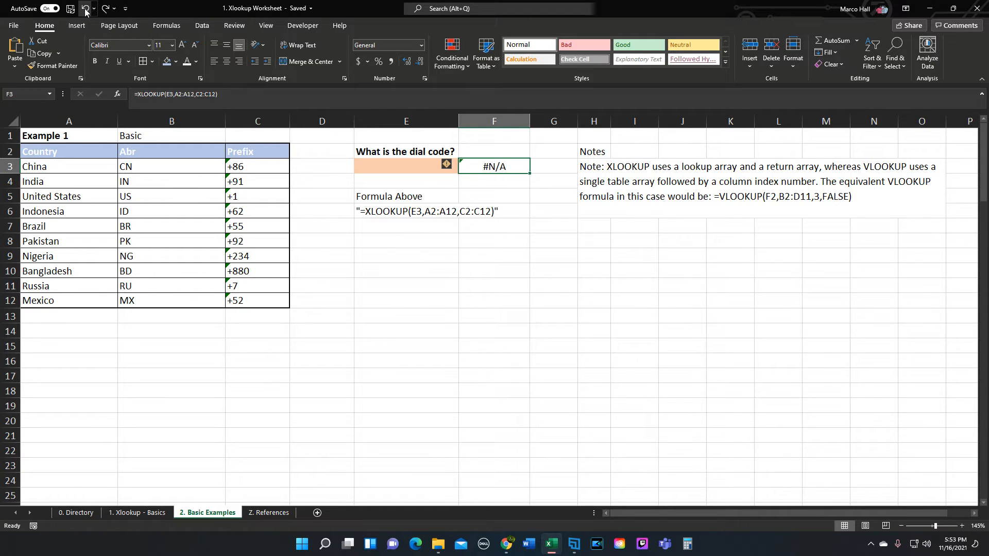
click(424, 166)
click(463, 168)
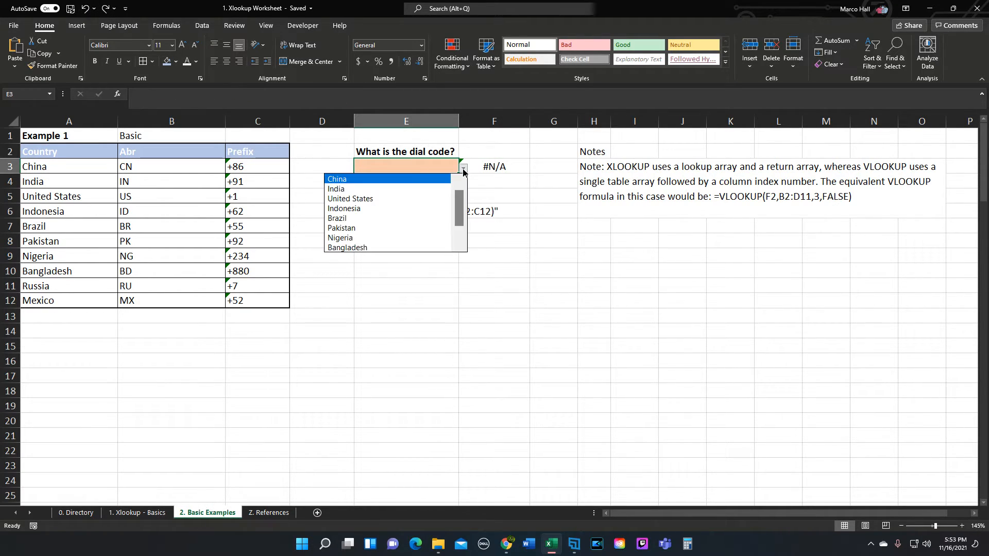
click(356, 188)
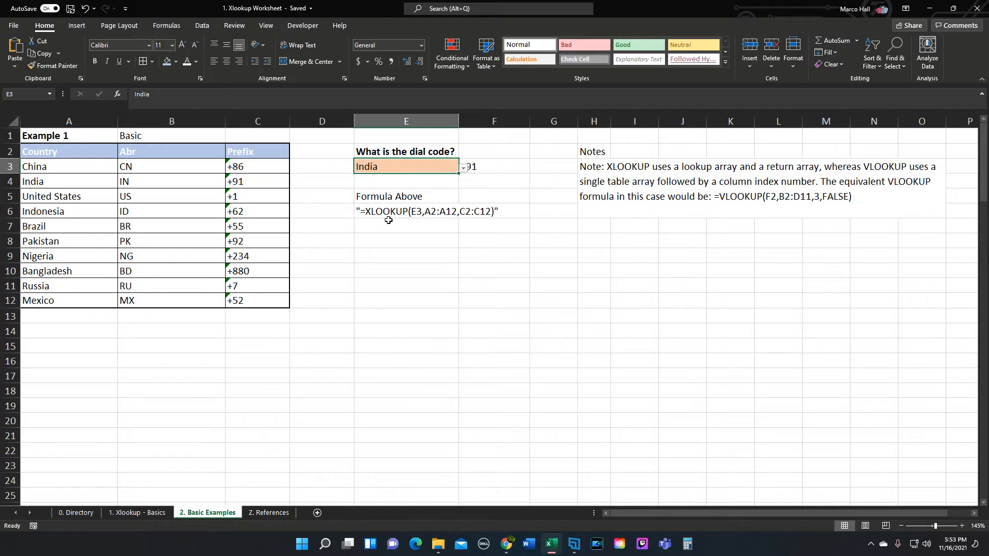
- Review the written XLOOKUP formula in E6, its lookup value in E3 and the live formula in F3
click(415, 211)
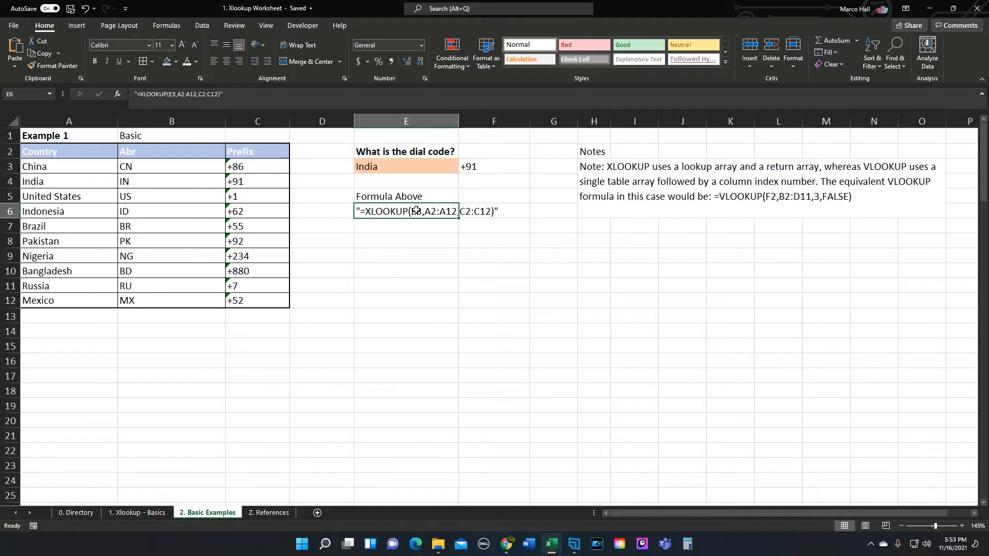
click(381, 162)
double_click(476, 165)
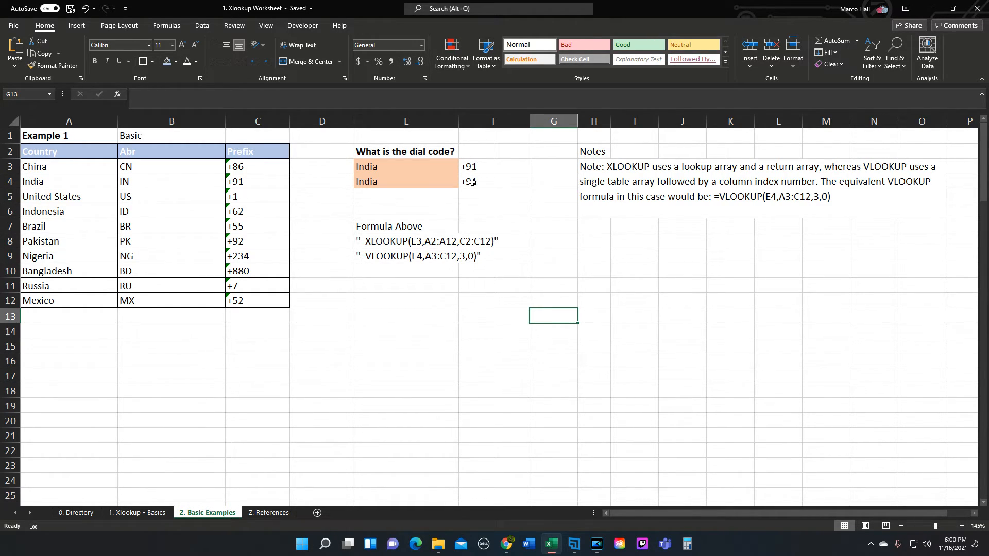
- Examine the written VLOOKUP formula in E9 against its lookup value in E4 and its table array A3:C12
click(385, 258)
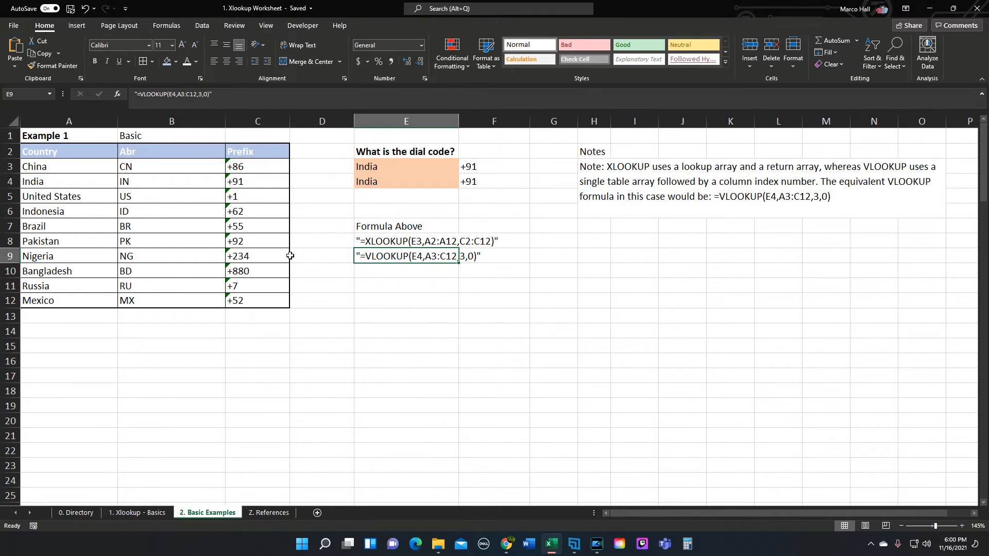
drag(41, 151, 265, 304)
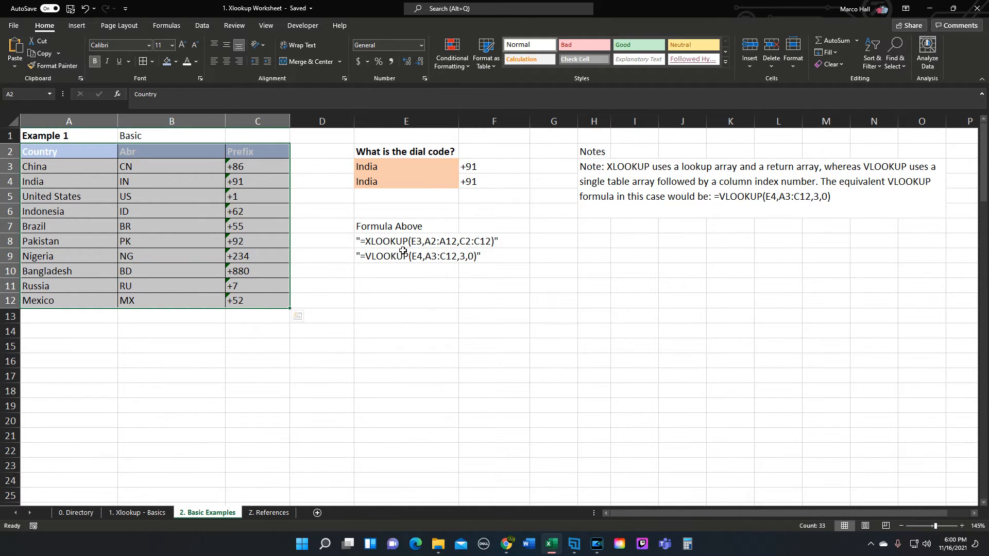
click(386, 186)
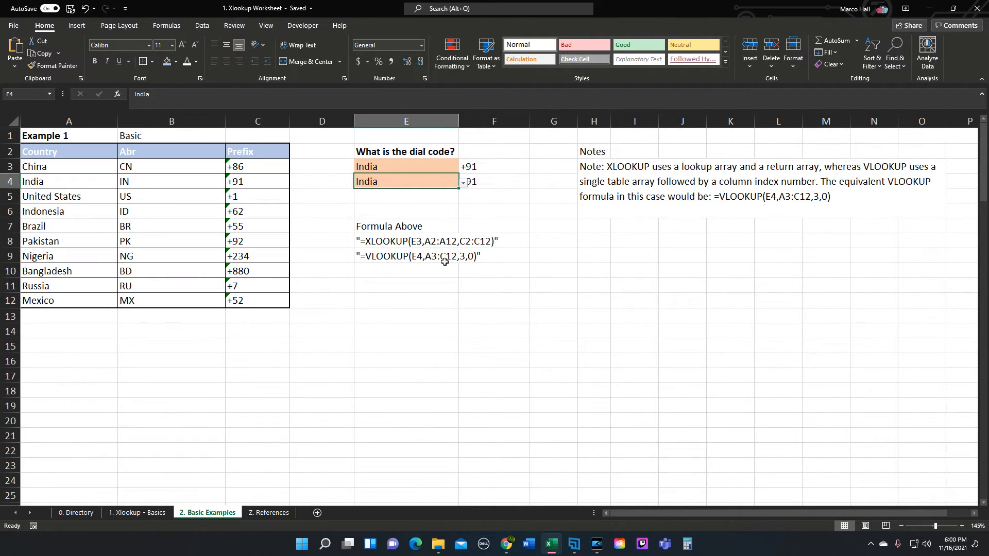
drag(78, 166, 249, 300)
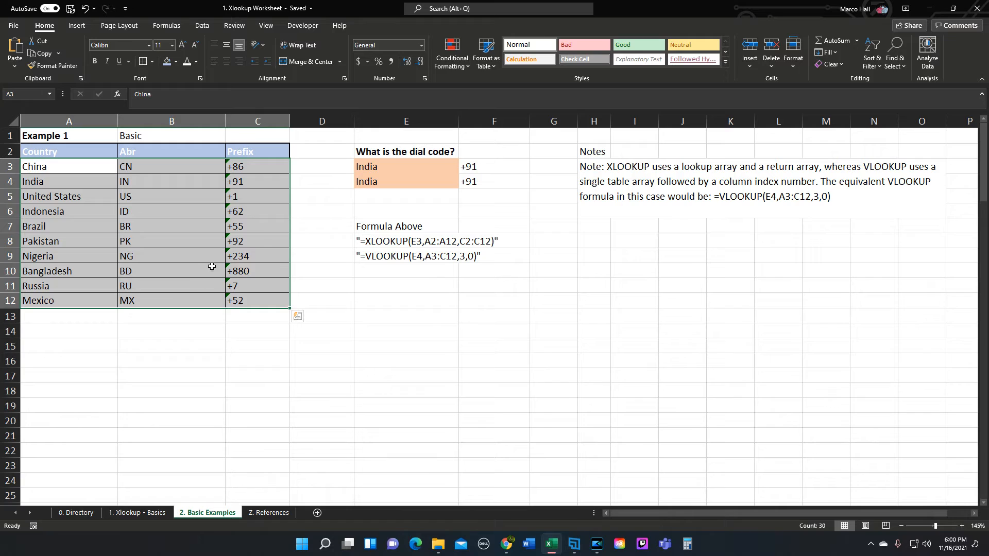
- Trace the VLOOKUP match down the Country column to India and across that row to the third column, Prefix
click(46, 172)
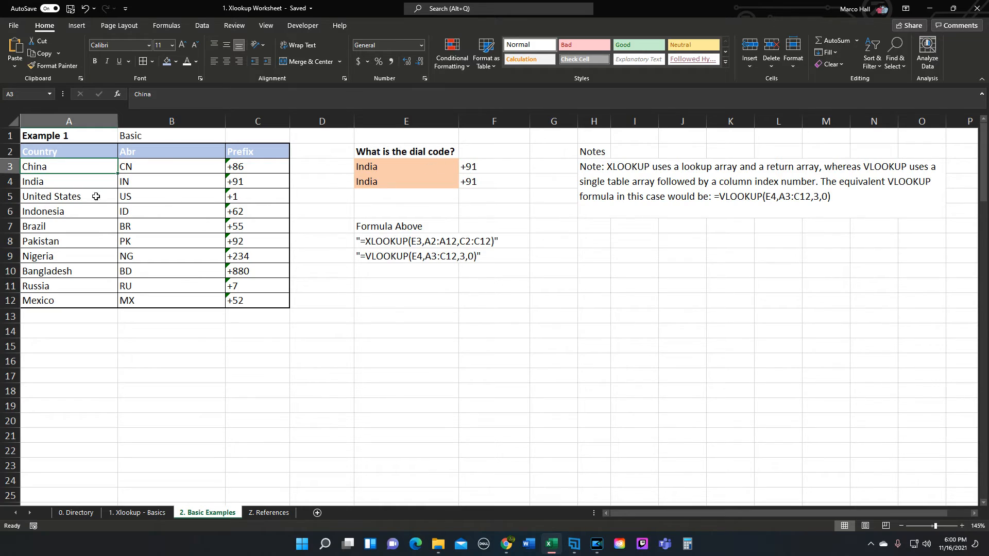
click(55, 181)
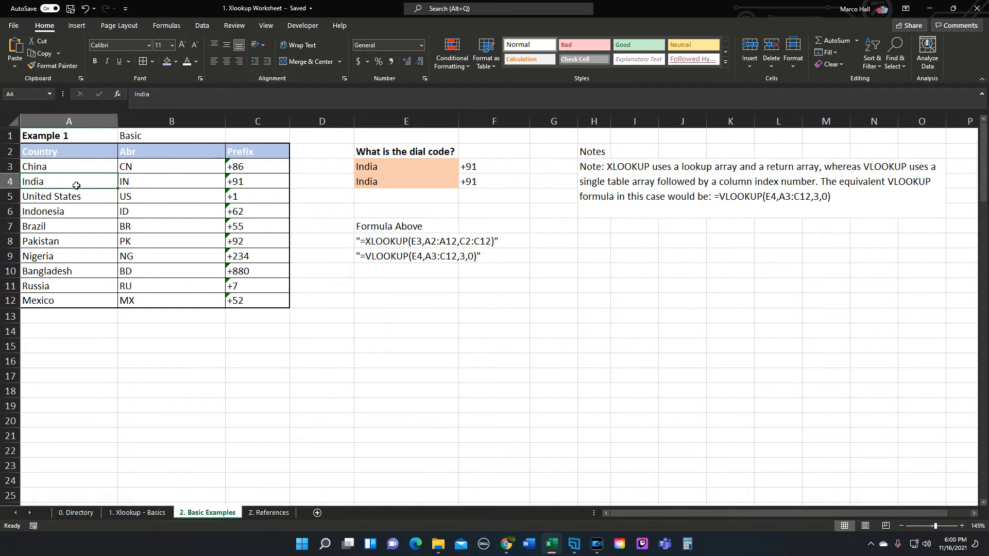
click(167, 180)
click(242, 179)
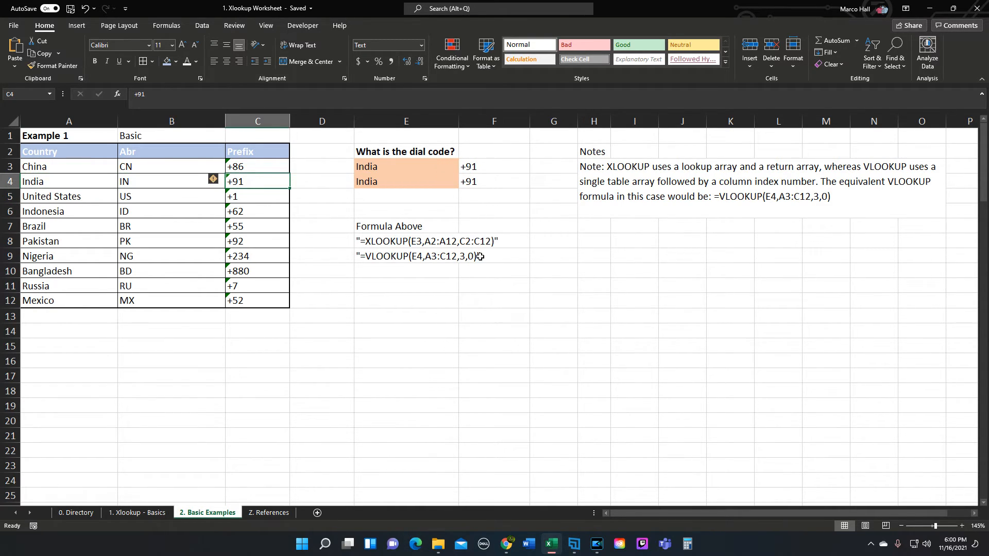